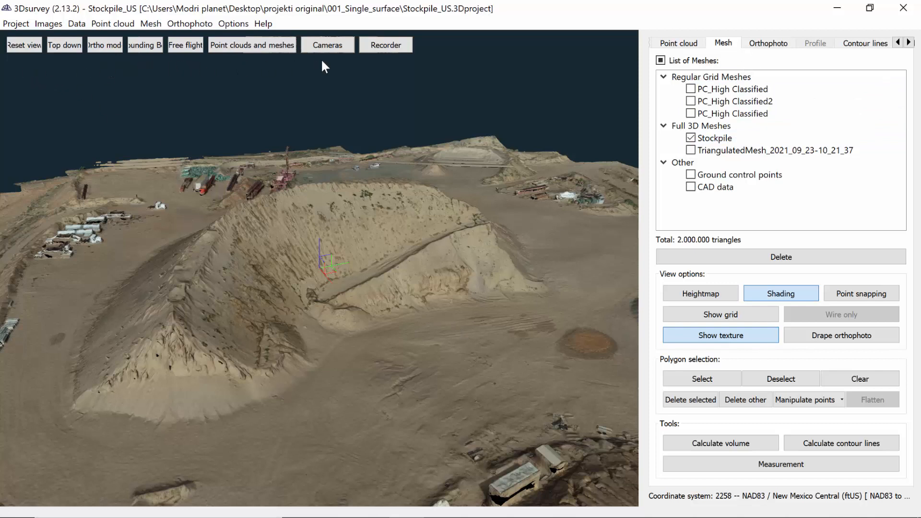
Open the video recorder's camera setup and move its window clear of the 3D model
left_click(378, 42)
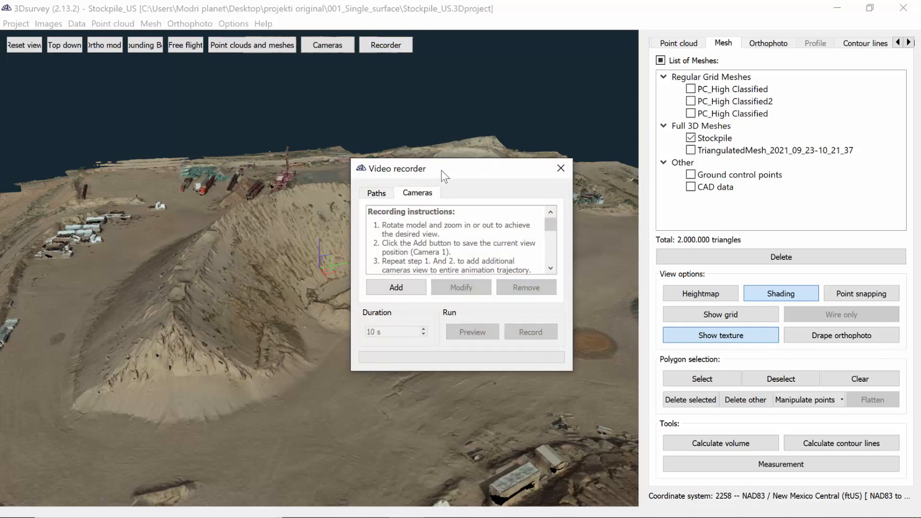
left_click(386, 195)
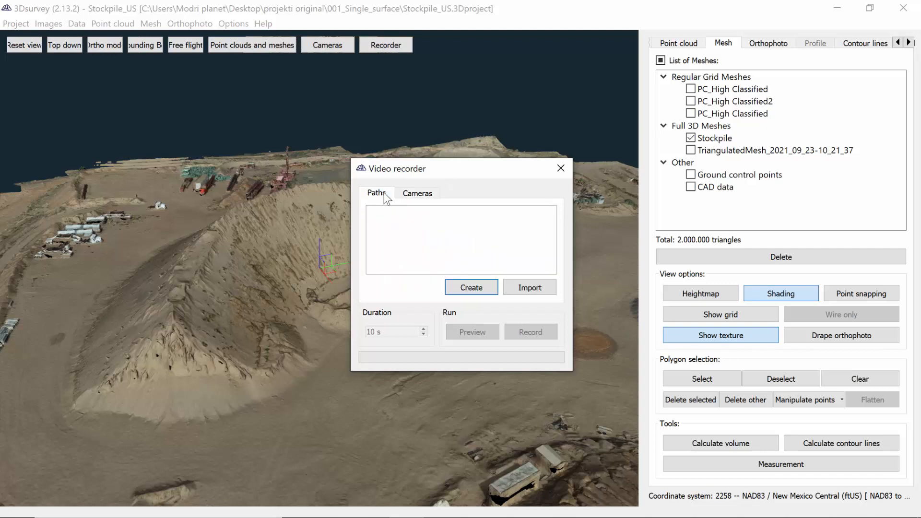
left_click(427, 192)
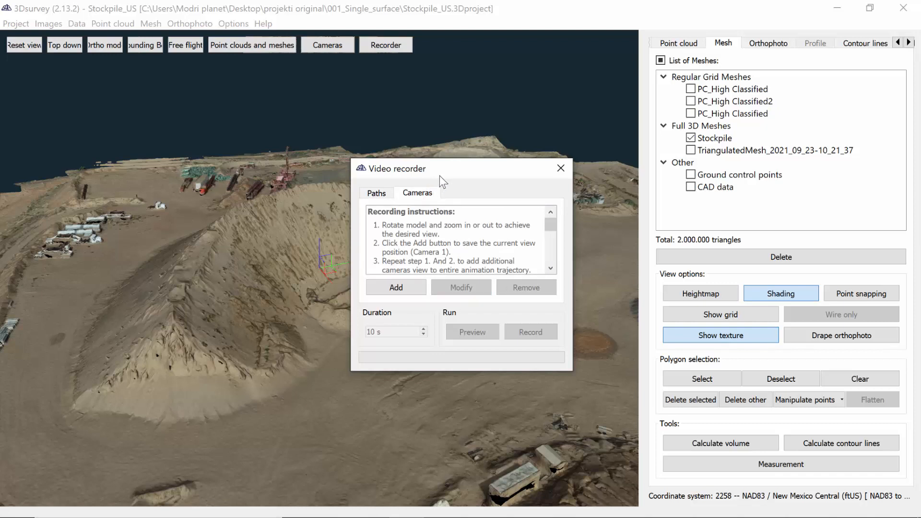
left_click_drag(441, 171, 759, 82)
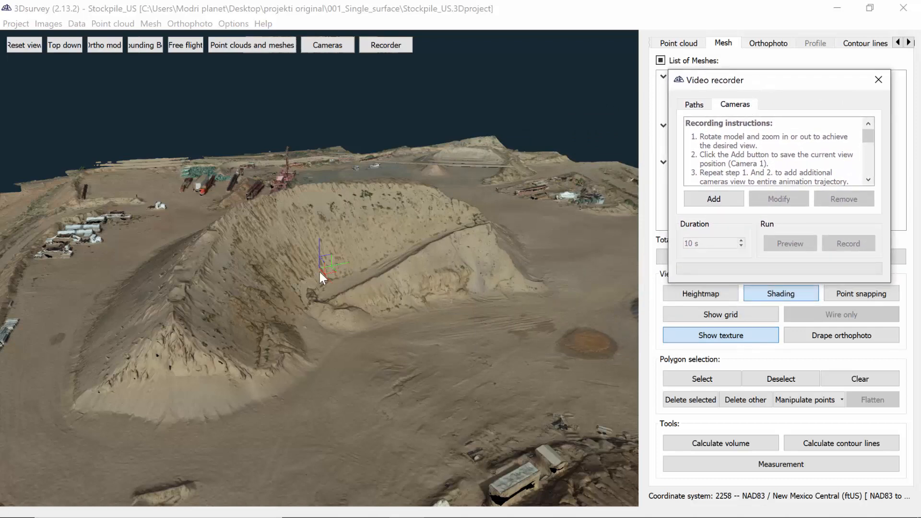
Add Camera 1 from a zoomed-out overview of the stockpile and Camera 2 from a rotated, closer view of its open side
scroll(319, 270, "down", 3)
scroll(319, 270, "down", 3)
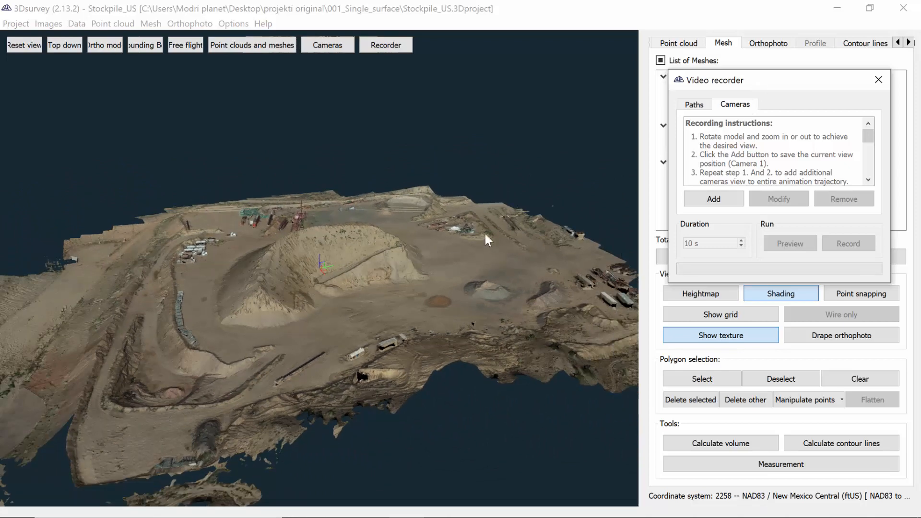
left_click(714, 199)
left_click_drag(488, 255, 384, 296)
scroll(385, 296, "up", 1)
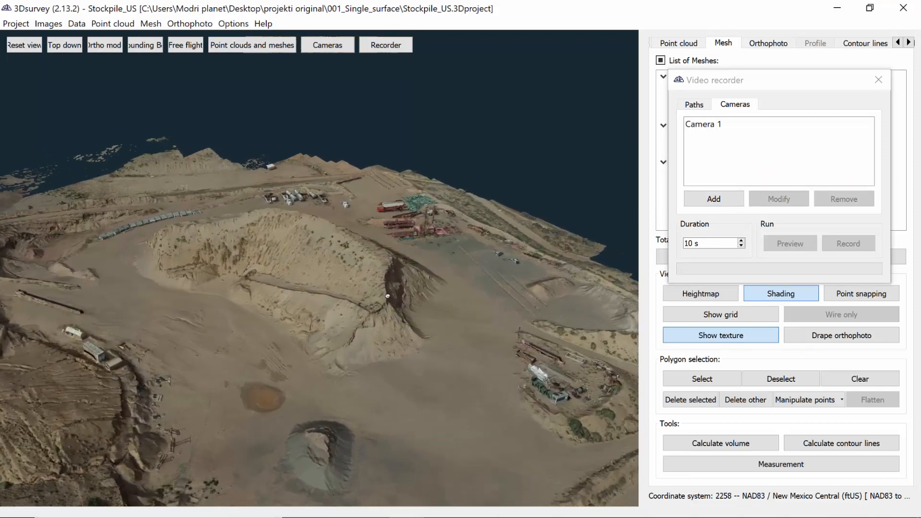
left_click(730, 196)
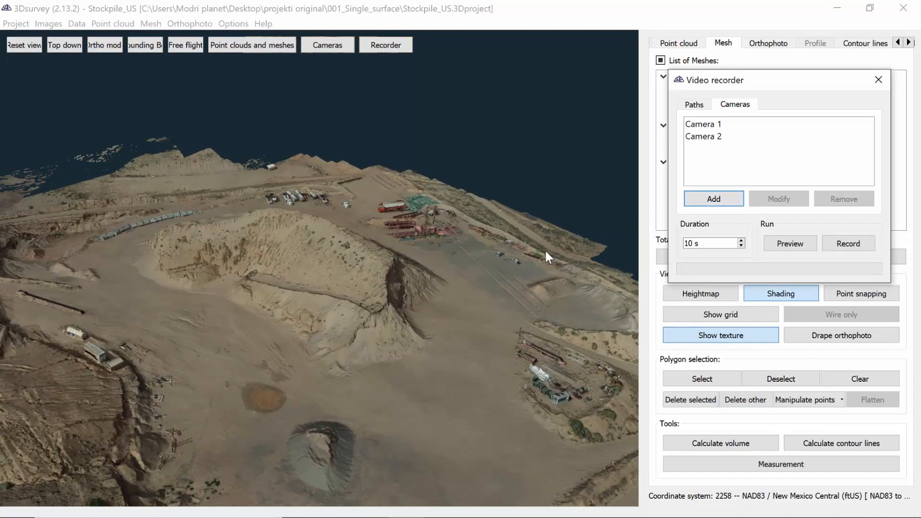
Rotate the model to the opposite side of the stockpile and add that view as Camera 3
left_click_drag(545, 251, 328, 176)
scroll(373, 193, "down", 5)
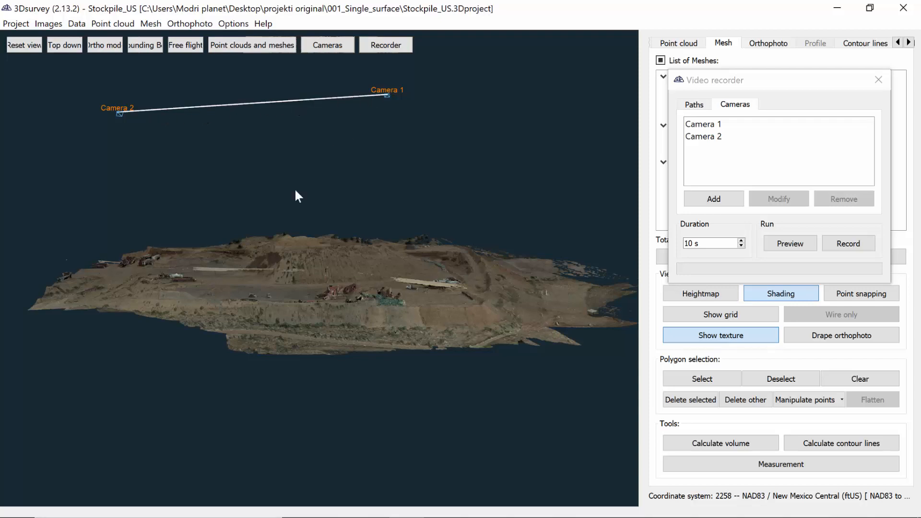
left_click_drag(295, 191, 321, 273)
scroll(340, 294, "up", 5)
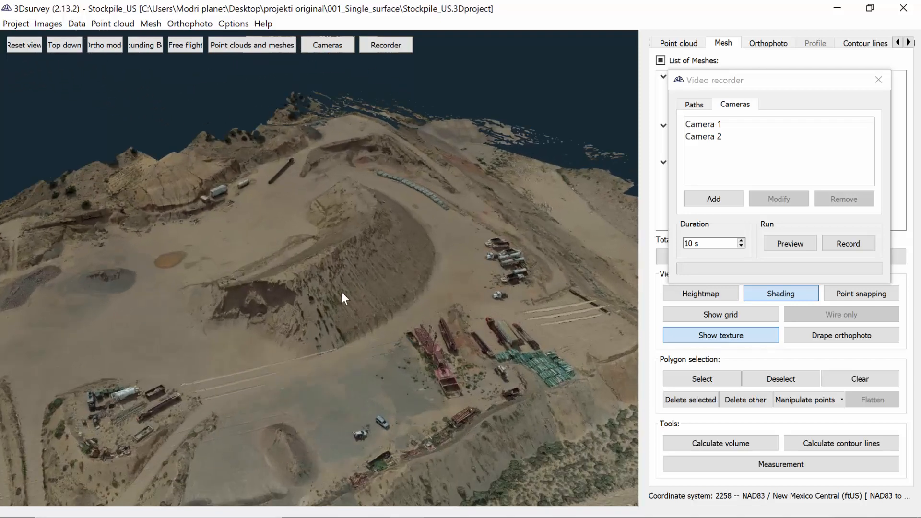
scroll(341, 288, "up", 2)
left_click(716, 195)
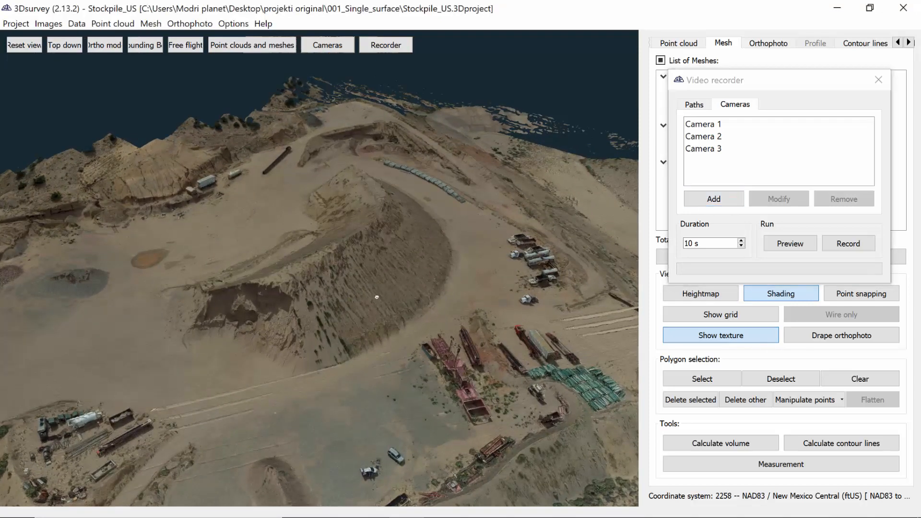
Add Camera 4 from a closer view facing the stockpile's long curved back slope
left_click_drag(376, 297, 298, 286)
scroll(447, 314, "up", 2)
left_click(696, 201)
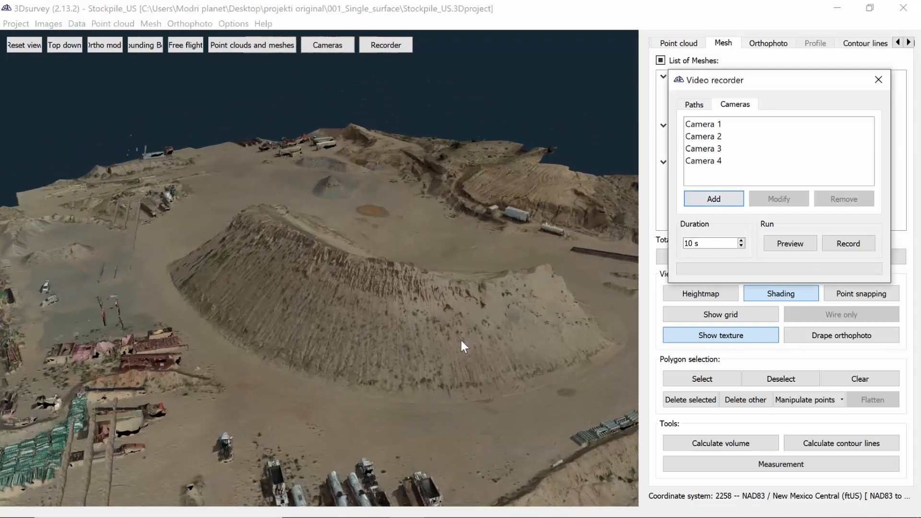
Add a fifth camera from a close view of the stockpile's end, and remove it from the camera list
left_click_drag(459, 339, 372, 334)
scroll(369, 334, "up", 3)
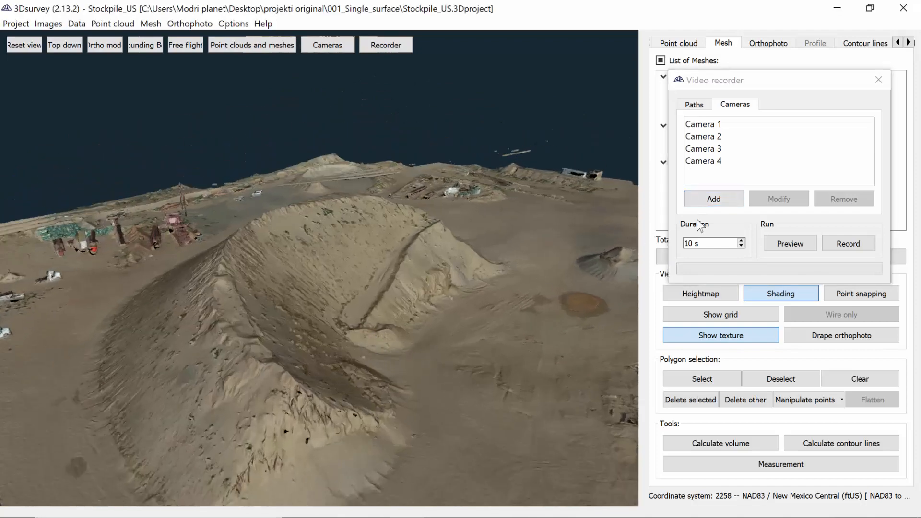
left_click(722, 199)
scroll(336, 315, "down", 3)
left_click(703, 173)
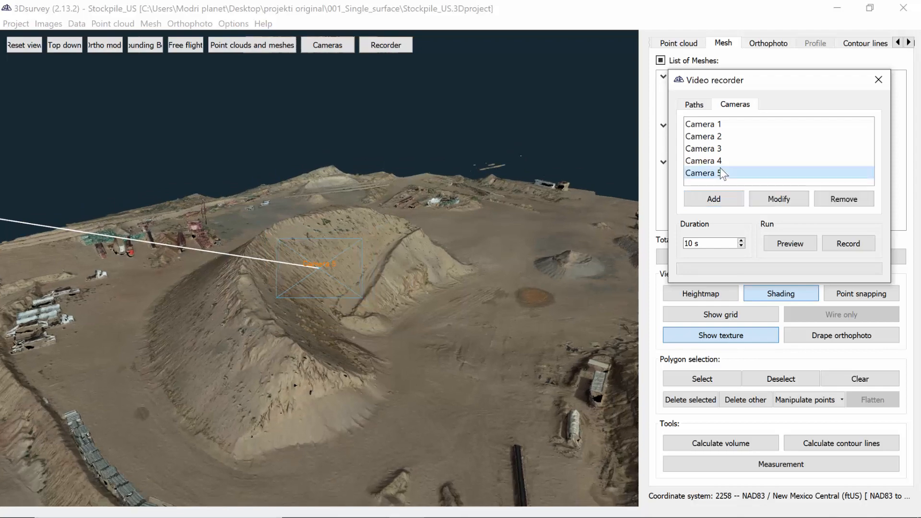
left_click(840, 199)
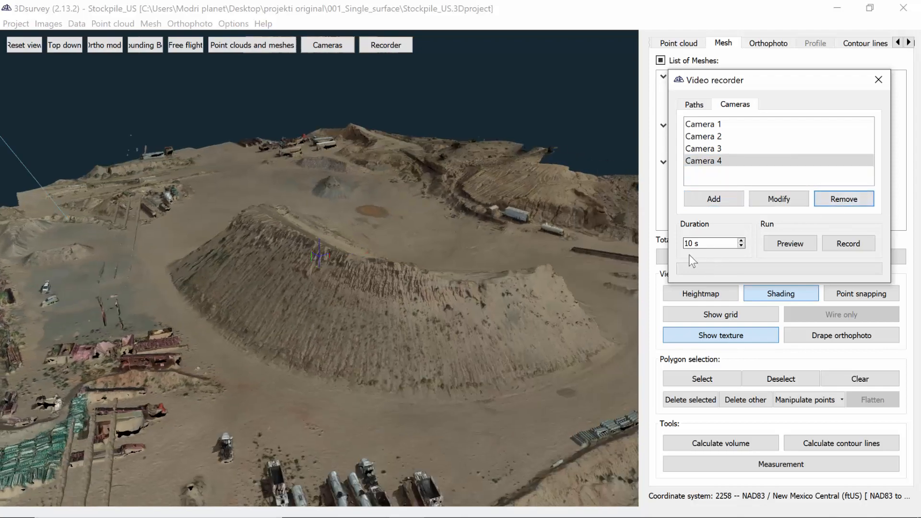
Update Camera 3 with the current view and preview the animation along the camera path
left_click(703, 148)
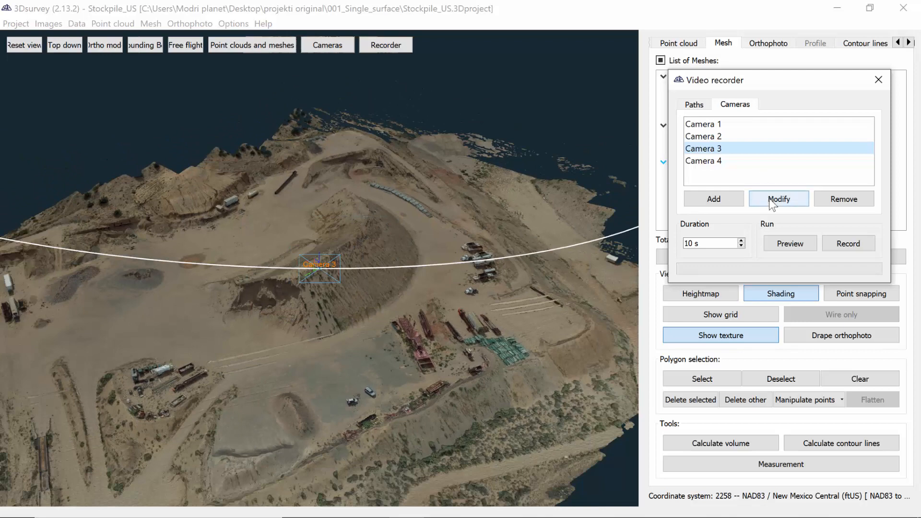
left_click(769, 200)
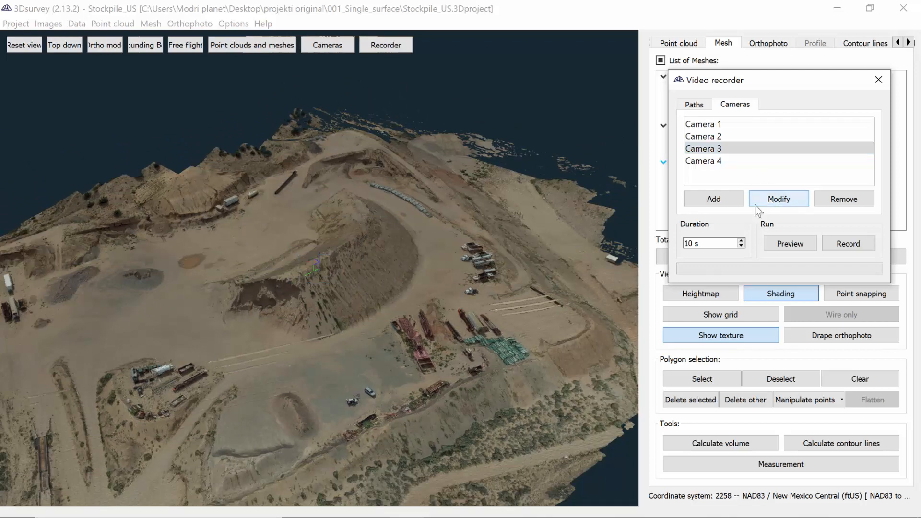
scroll(637, 236, "down", 2)
left_click_drag(557, 251, 519, 254)
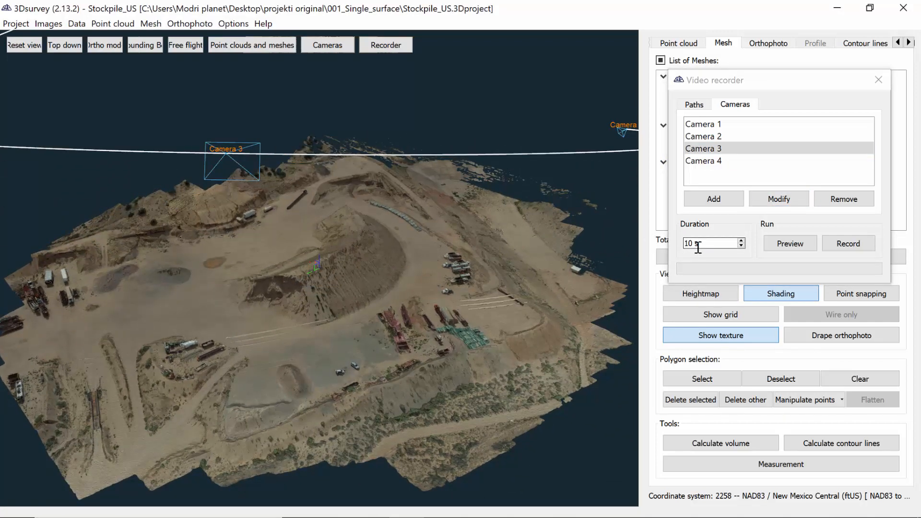
left_click(776, 246)
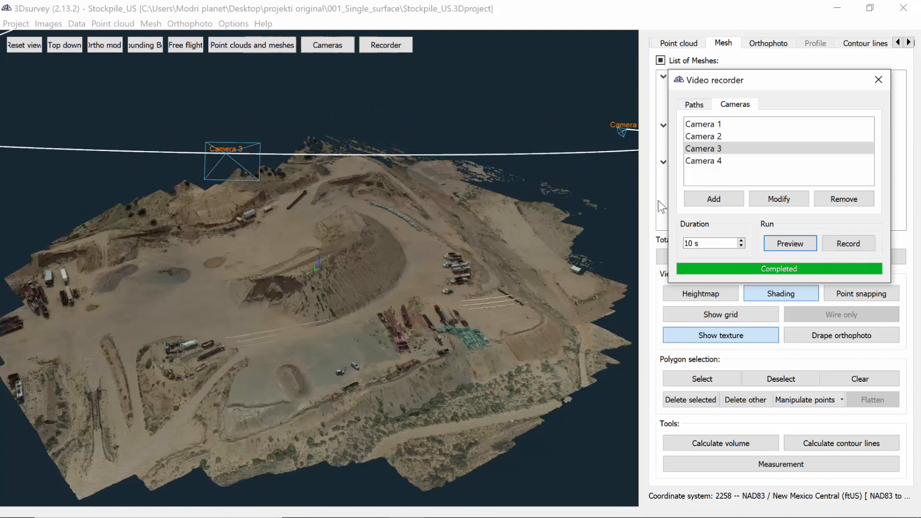
Rename the camera path as Tutorial and save it to Documents as 3Dsurvey-video-path in 3Dpath format
left_click(694, 105)
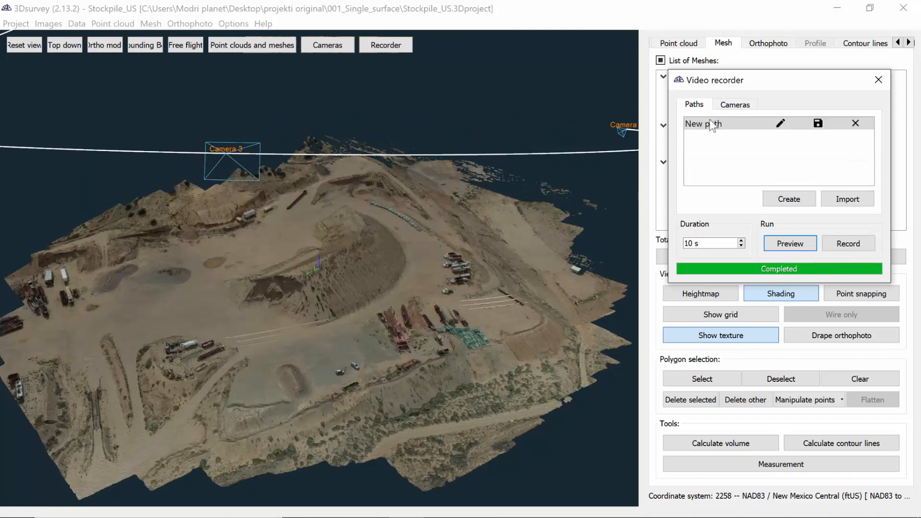
double_click(712, 124)
type("Tutorial")
key("Return")
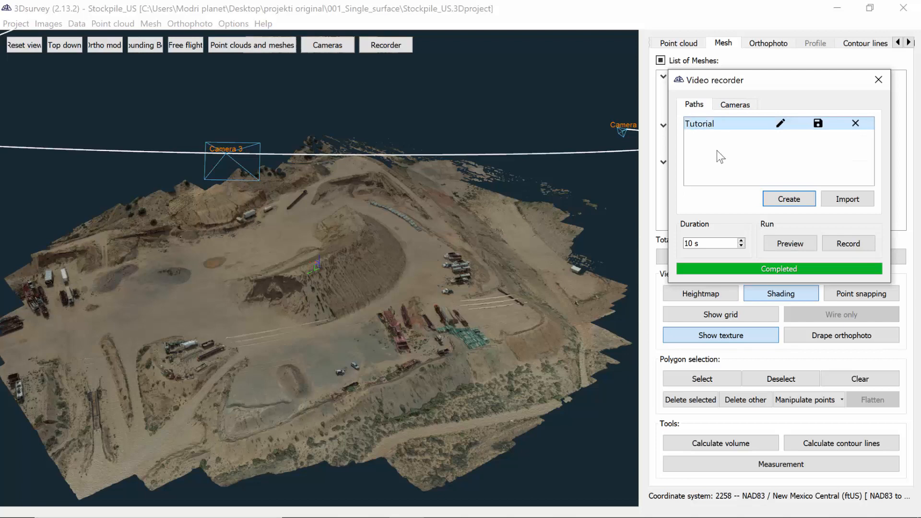
left_click(817, 123)
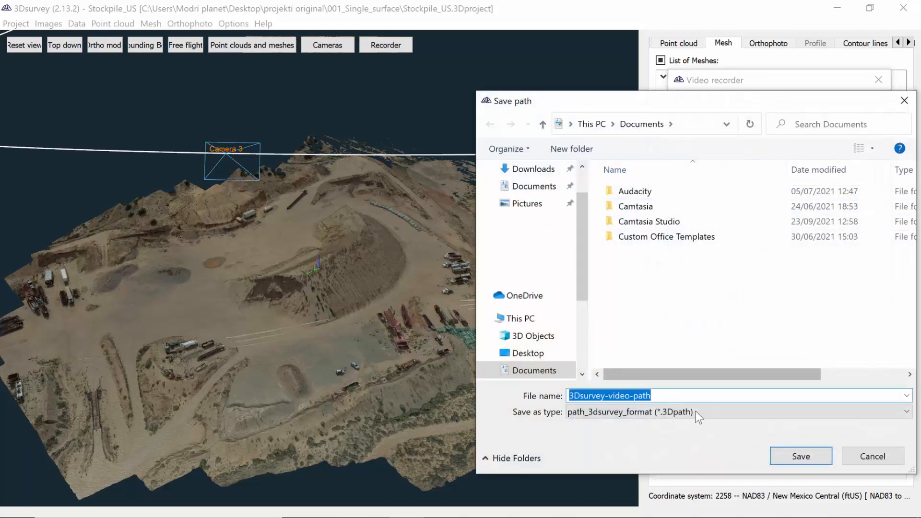
left_click(799, 459)
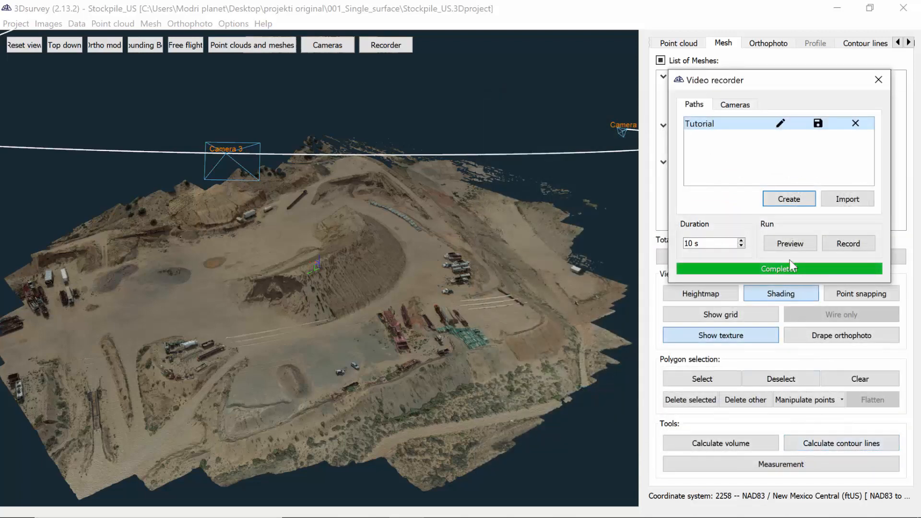
Create a second, empty camera path and make the Tutorial path active again
left_click(779, 198)
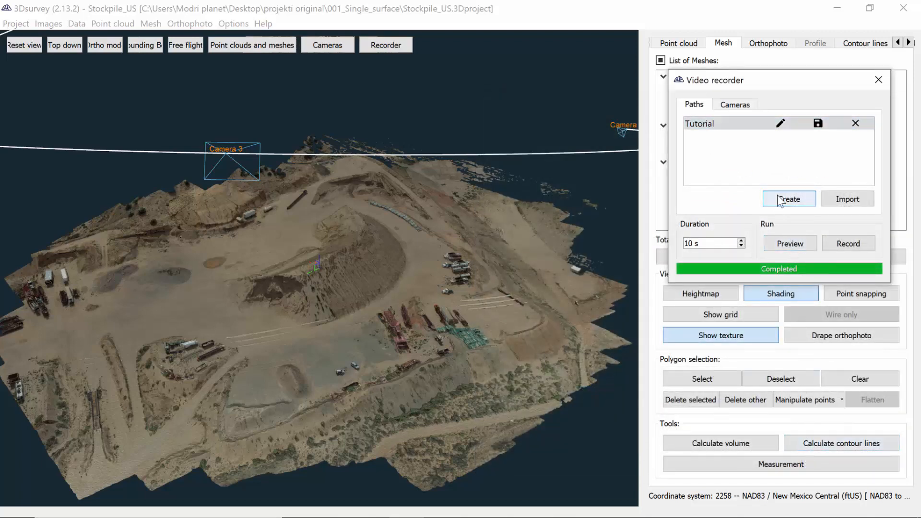
left_click(753, 163)
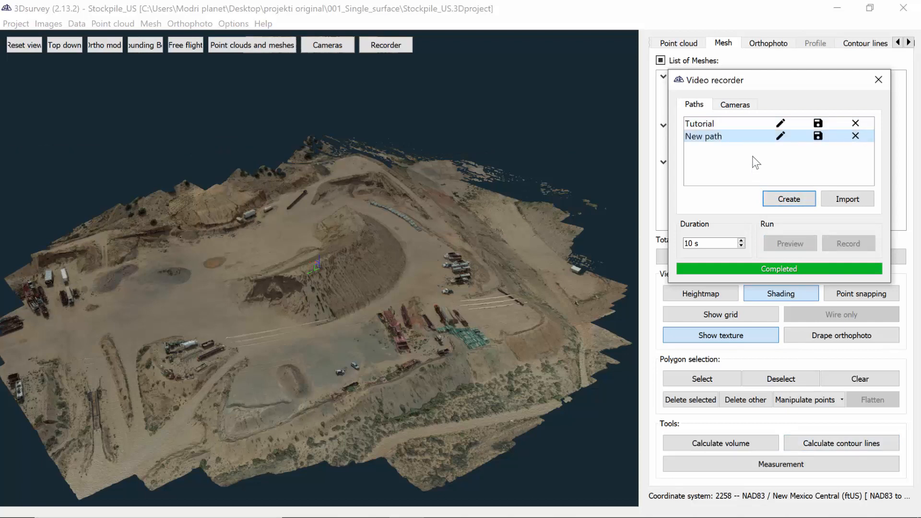
left_click(745, 124)
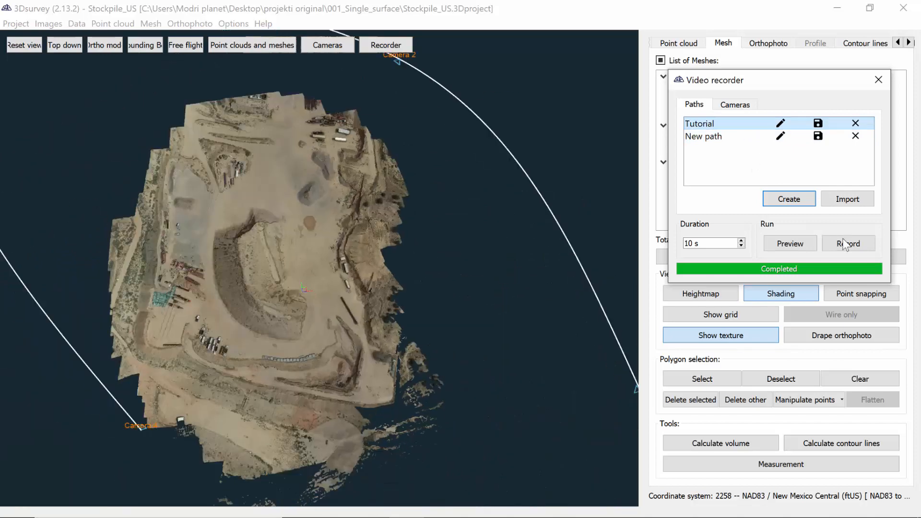
Record the Tutorial path as 3Dsurvey-video.mp4 in Documents, switching the display to the point cloud and back to the mesh during recording
left_click(847, 244)
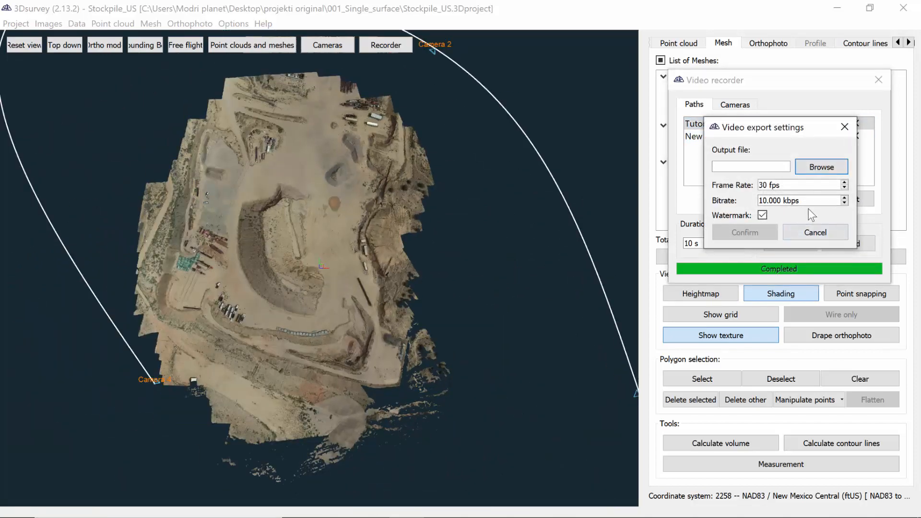
left_click(825, 170)
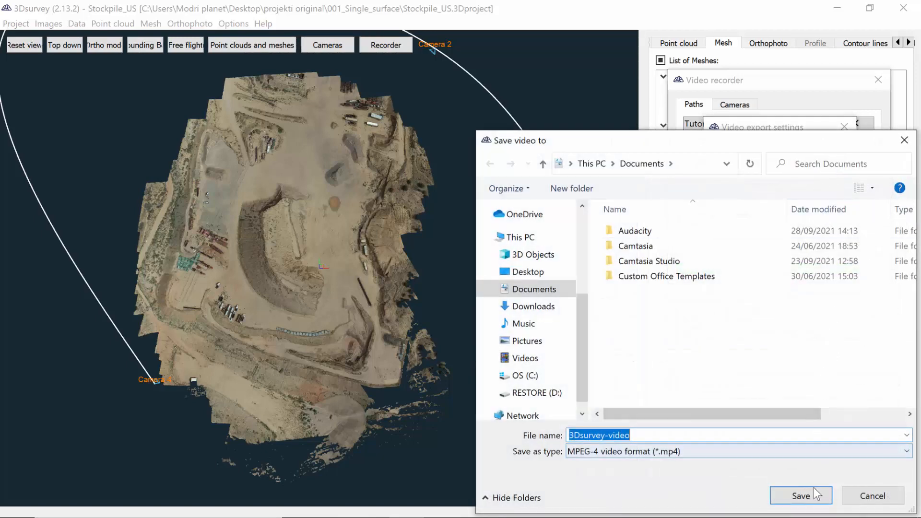
left_click(815, 496)
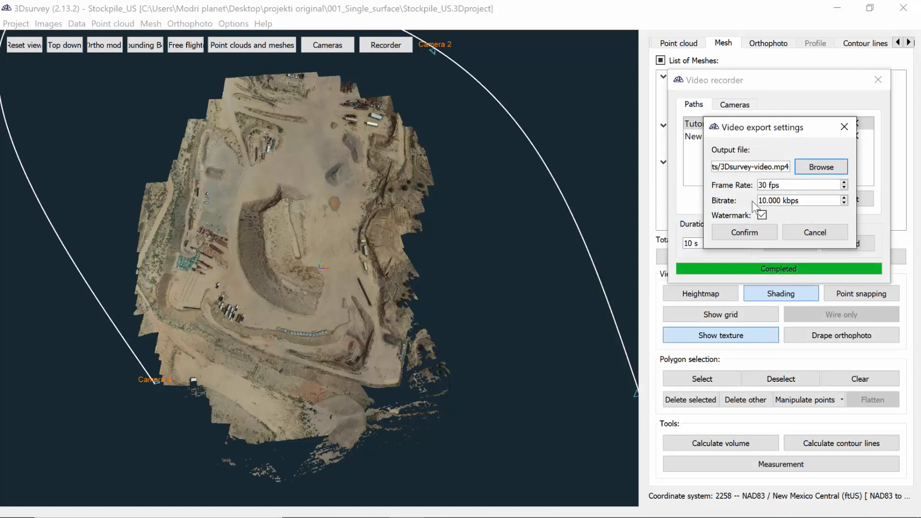
left_click(751, 235)
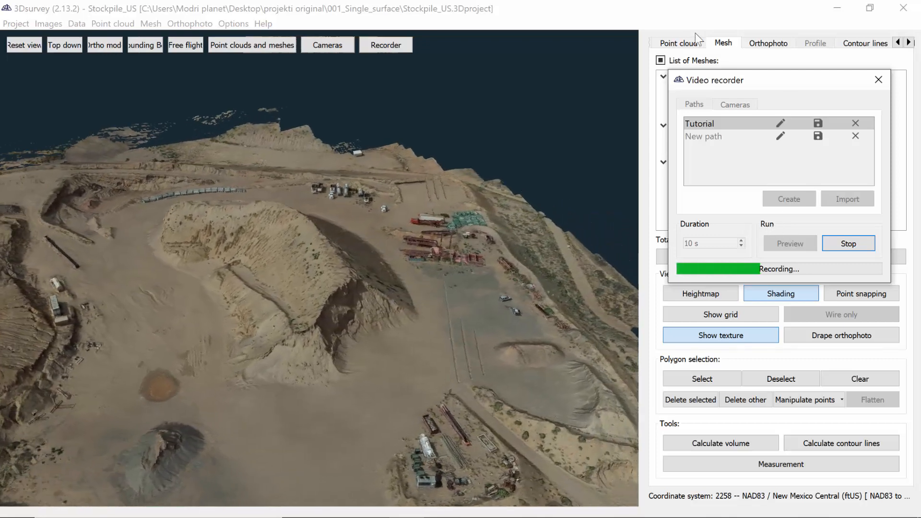
left_click(683, 43)
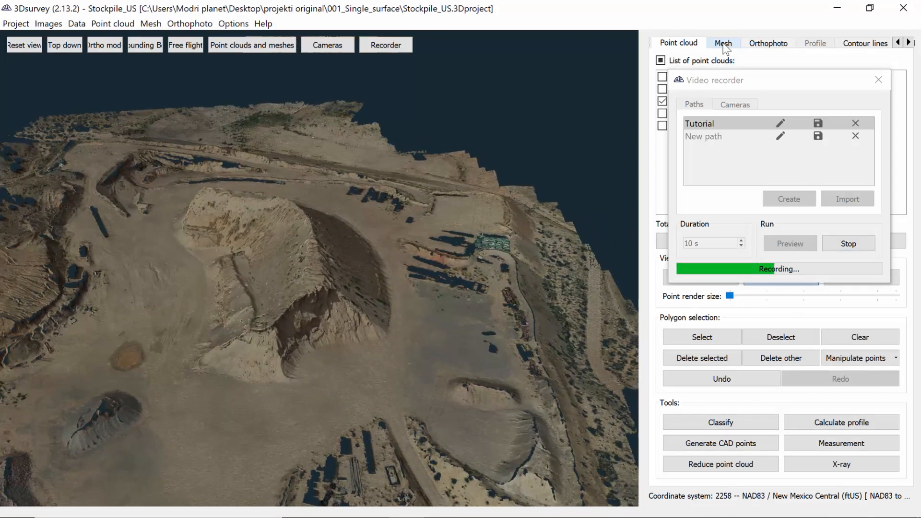
left_click(728, 43)
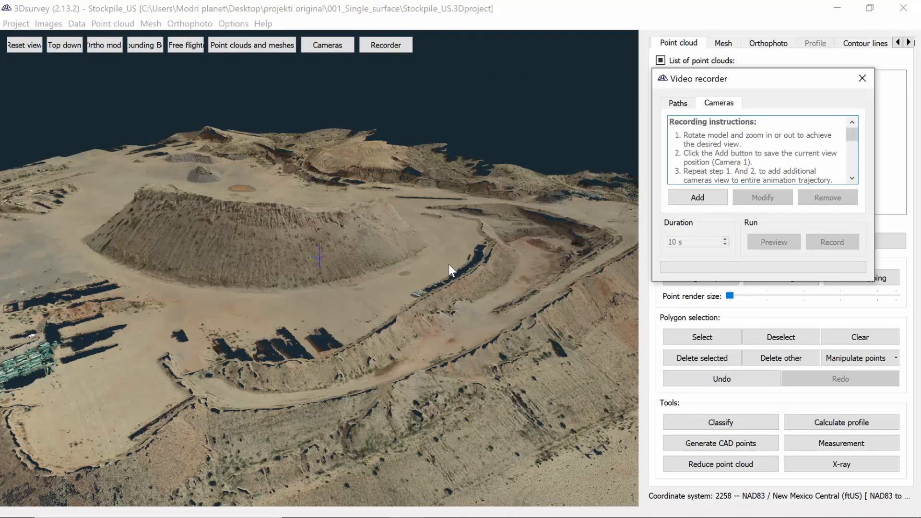
Create a new camera path in the video recorder for the point cloud
left_click(386, 46)
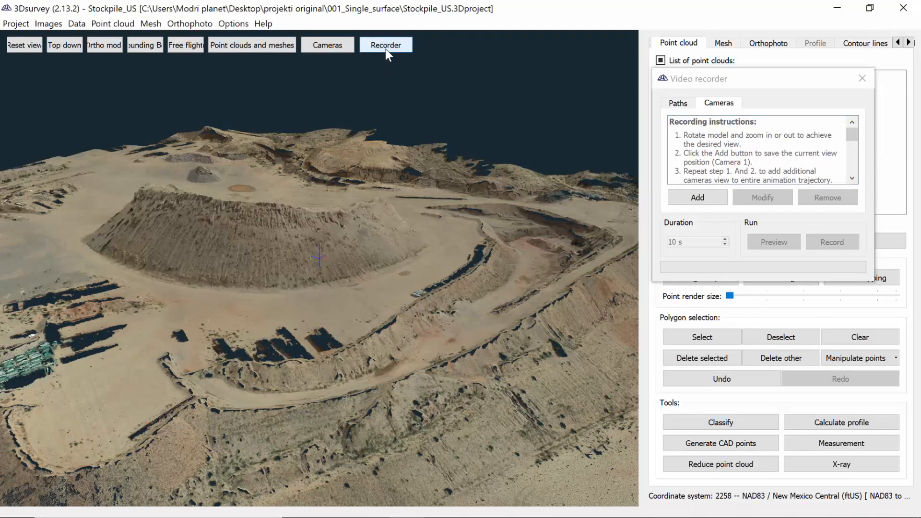
left_click(739, 82)
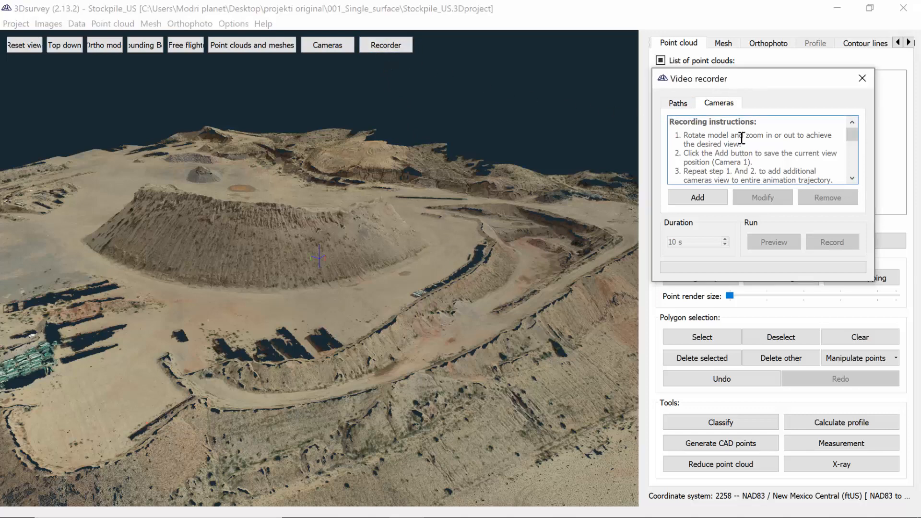
left_click(679, 104)
left_click(770, 198)
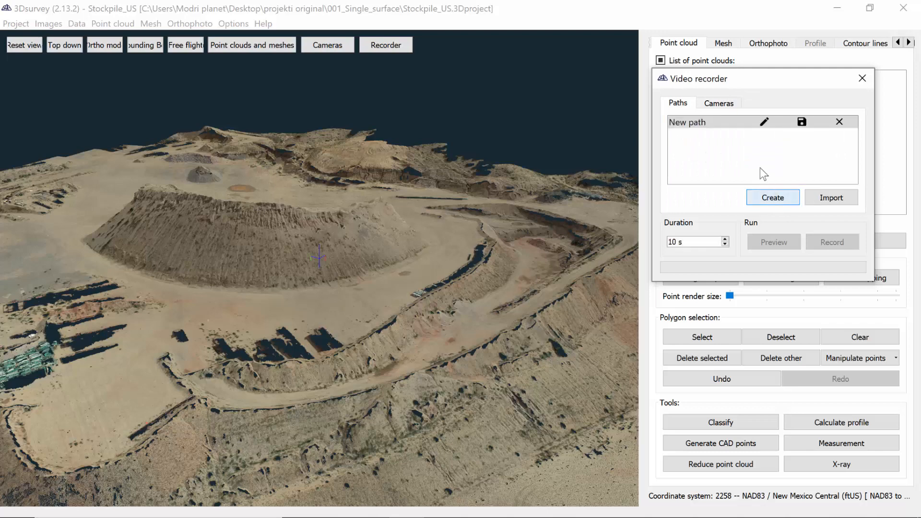
Import the saved camera path 3Dsurvey-video-path.3Dpath from Documents
left_click(823, 198)
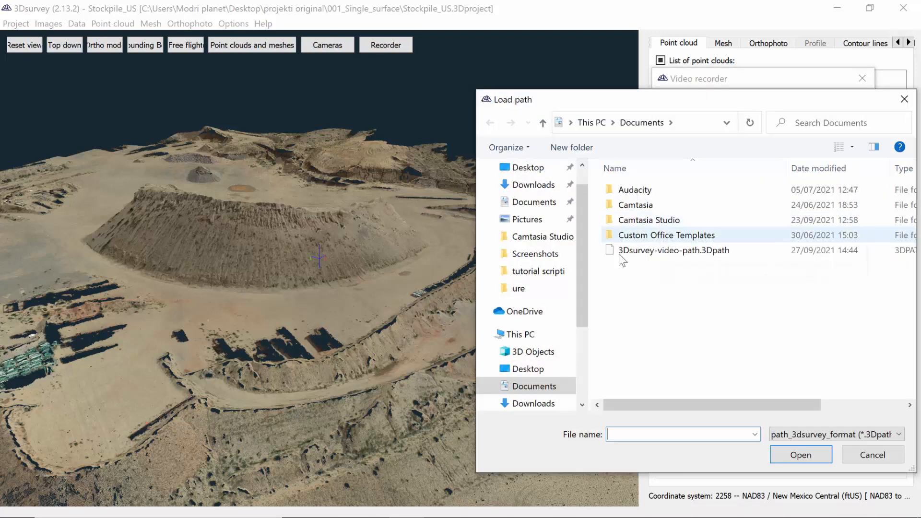
left_click(628, 260)
double_click(638, 261)
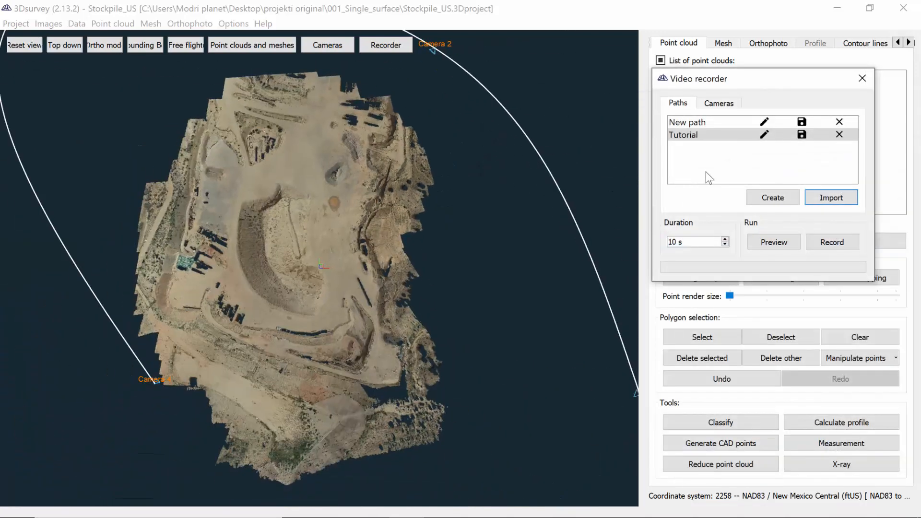
Select the newly created path, check its camera list, and return to the list of paths
left_click(706, 121)
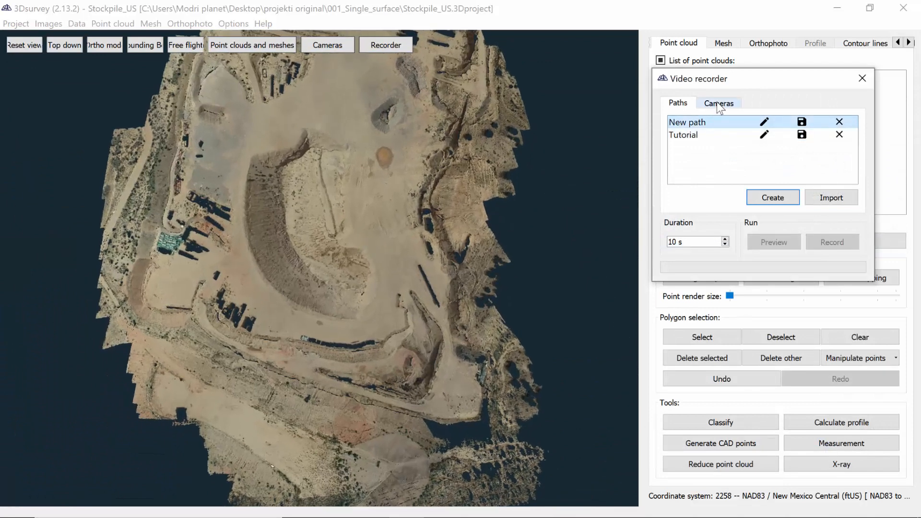
left_click(718, 103)
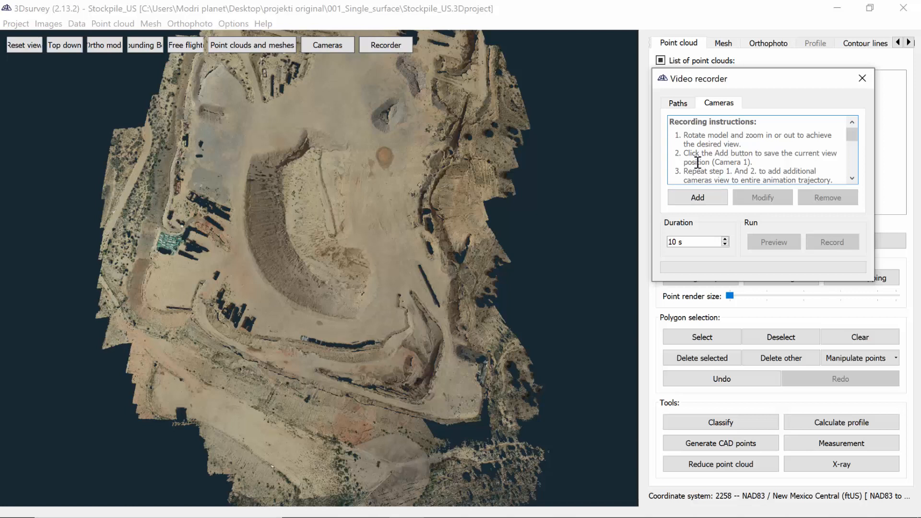
left_click(677, 103)
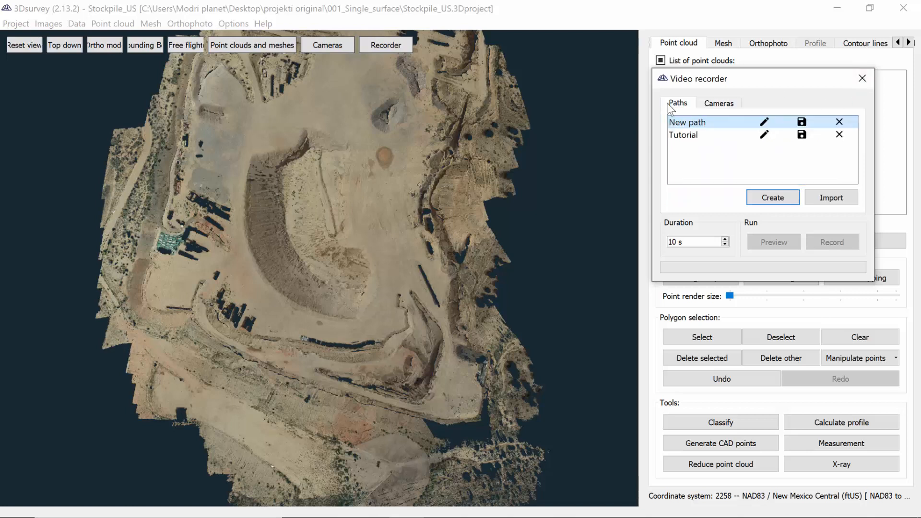